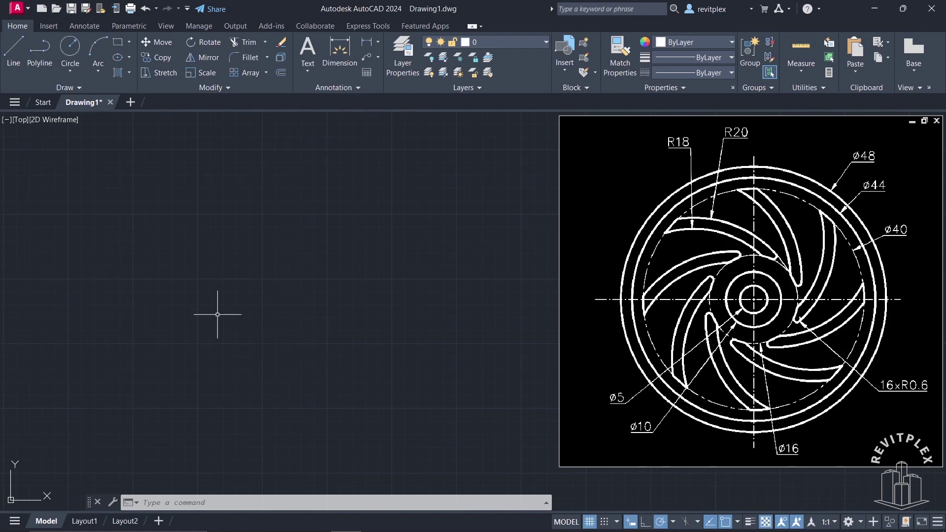
- Draw a circle of radius 8 in the empty area beside the reference image
{"action": "type", "text": "c"}
{"action": "key", "text": "Return"}
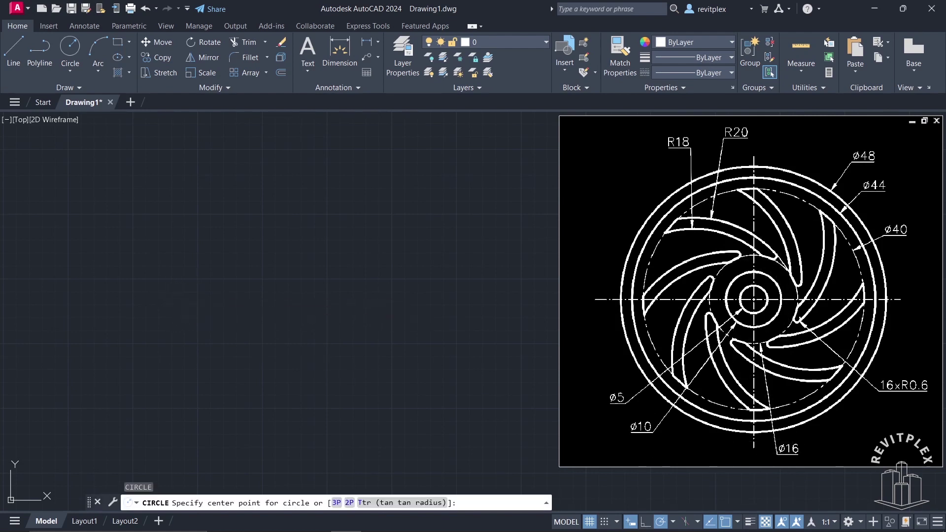
{"action": "left_click", "coordinate": [199, 296]}
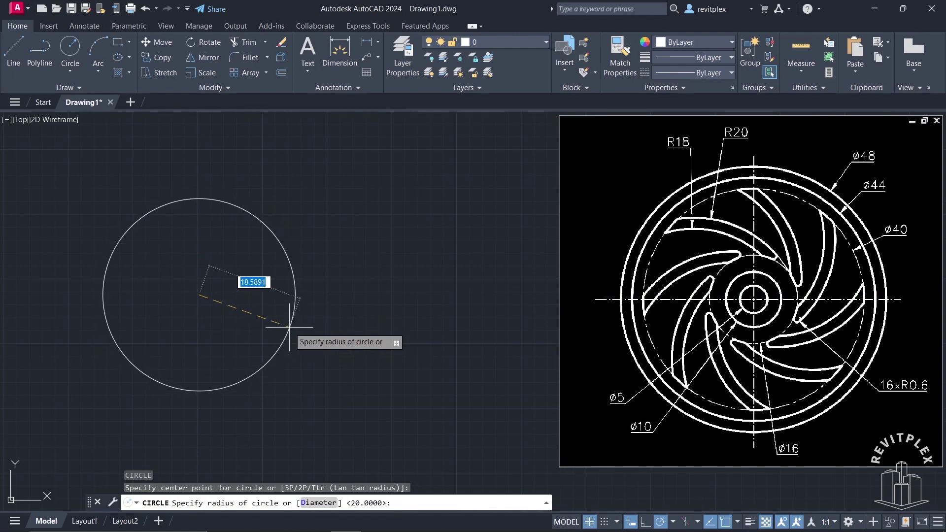
{"action": "type", "text": "8"}
{"action": "key", "text": "Return"}
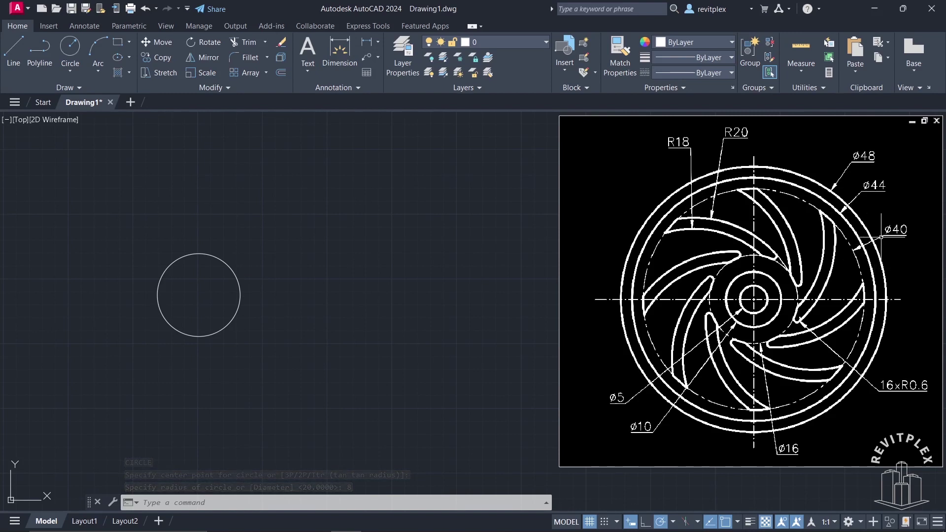
- Draw a circle of radius 20 concentric with the radius 8 circle
{"action": "type", "text": "c"}
{"action": "key", "text": "Return"}
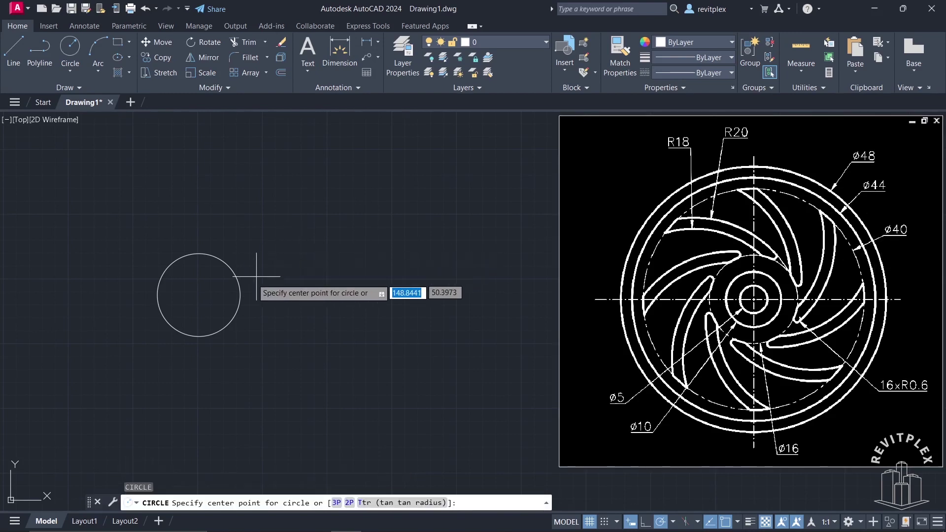
{"action": "left_click", "coordinate": [199, 294]}
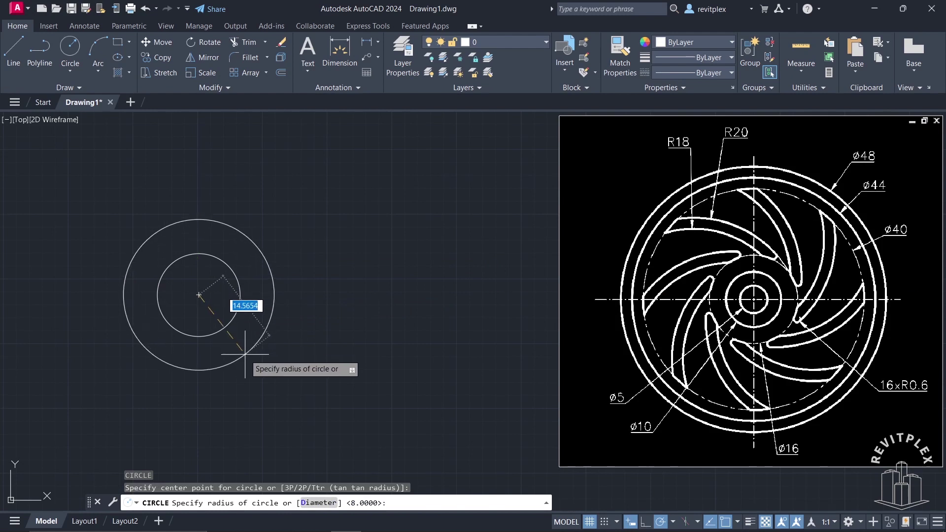
{"action": "type", "text": "20"}
{"action": "key", "text": "Return"}
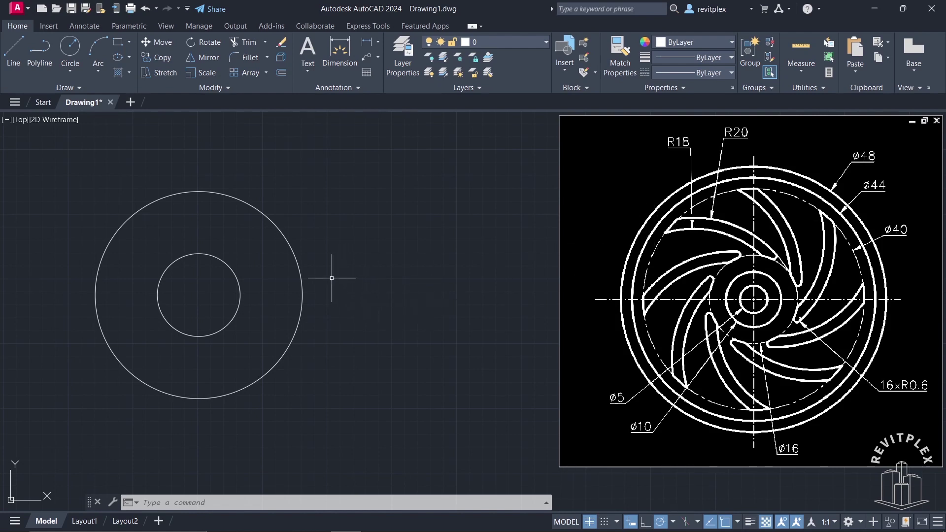
- With object snap off, draw a three-point arc of about 19.6 radius from just above the inner circle, leftward past the outer circle
{"action": "type", "text": "a"}
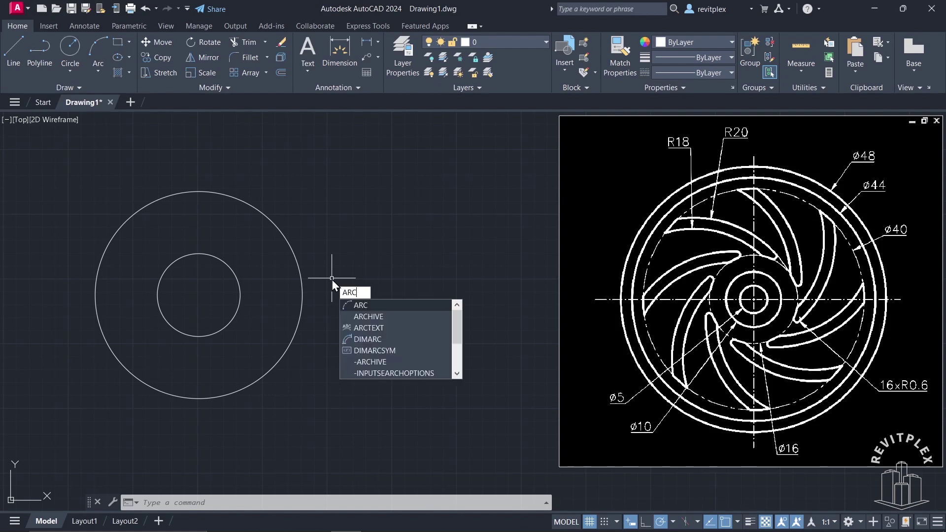
{"action": "key", "text": "Return"}
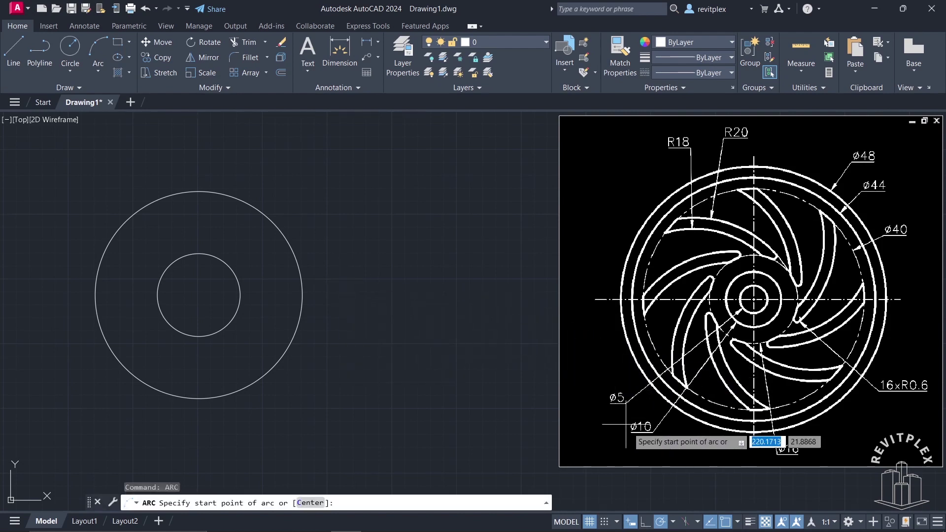
{"action": "left_click", "coordinate": [725, 526]}
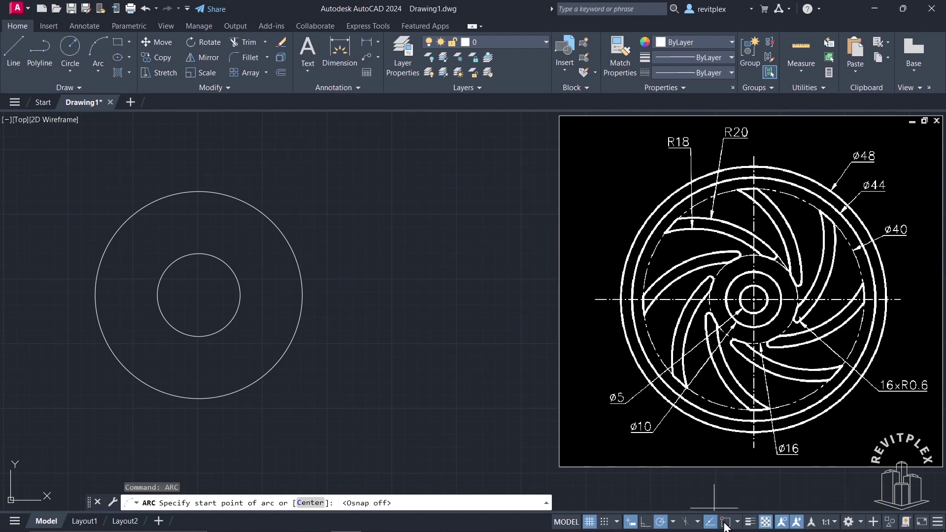
{"action": "left_click", "coordinate": [207, 247]}
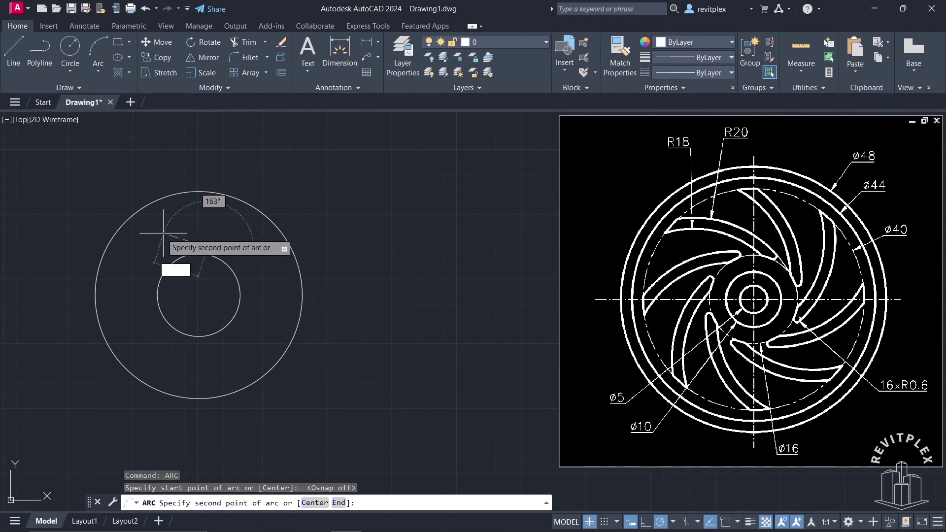
{"action": "left_click", "coordinate": [82, 230]}
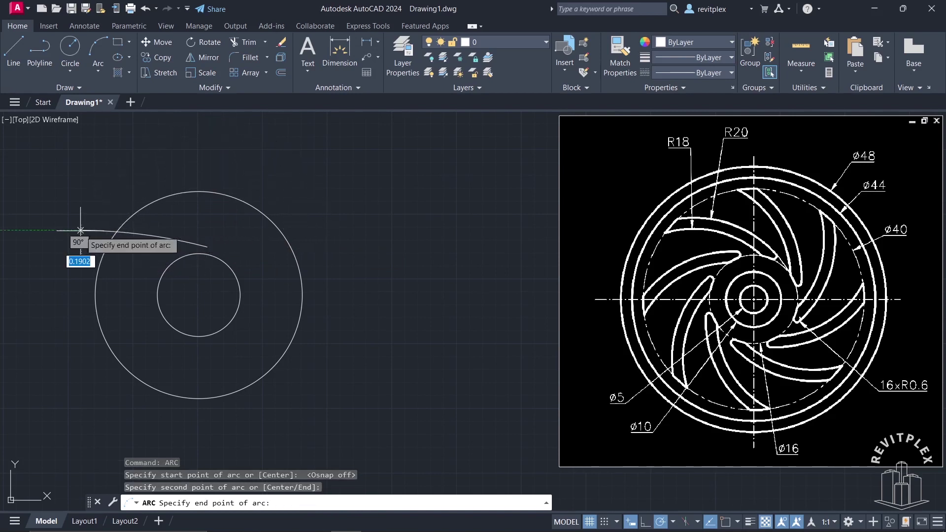
{"action": "left_click", "coordinate": [54, 255]}
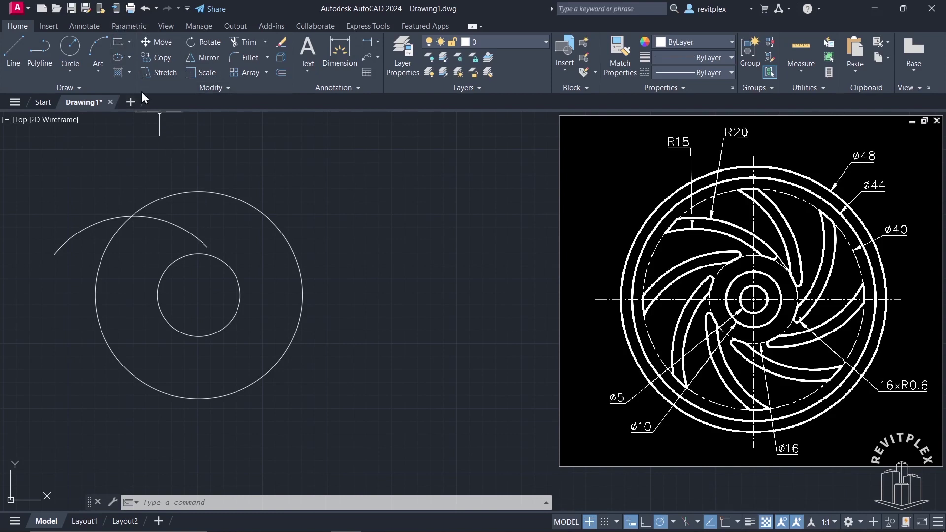
- Add a radius dimensional constraint to the arc and set it to 20
{"action": "left_click", "coordinate": [127, 26]}
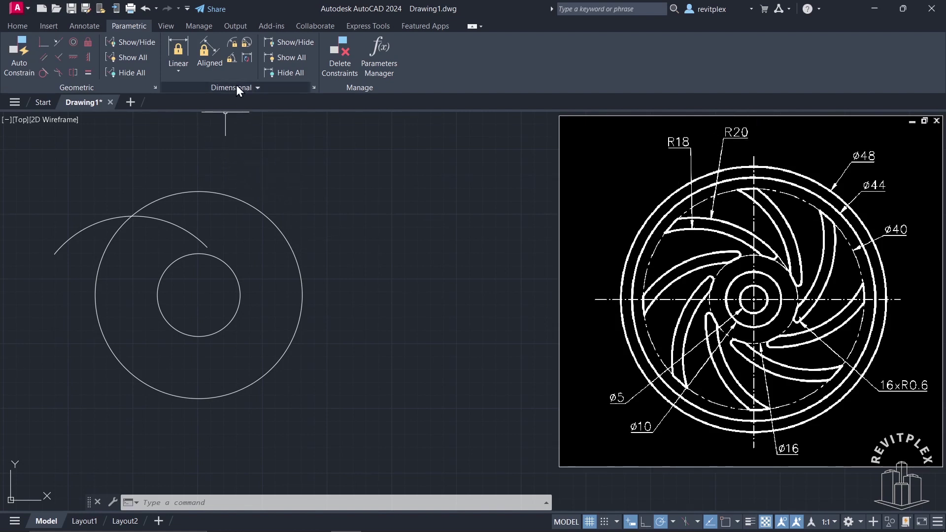
{"action": "left_click", "coordinate": [232, 43]}
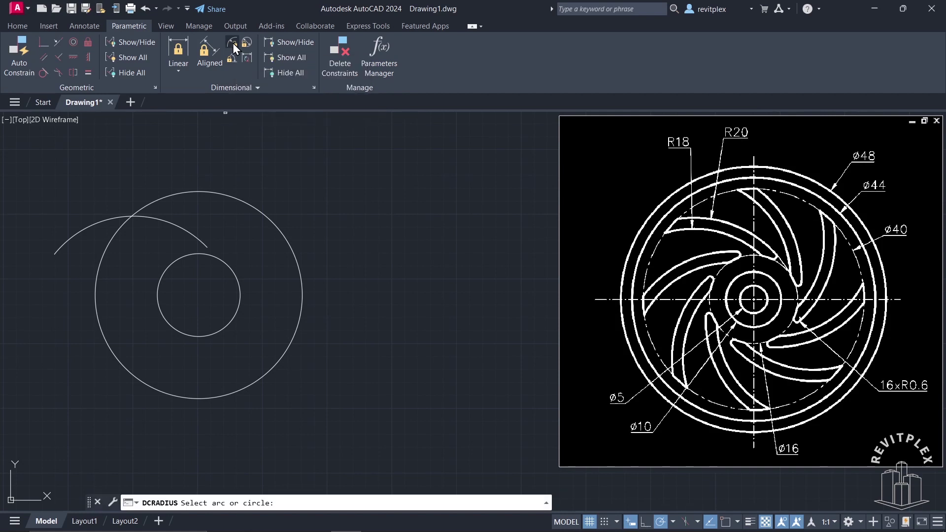
{"action": "left_click", "coordinate": [120, 216]}
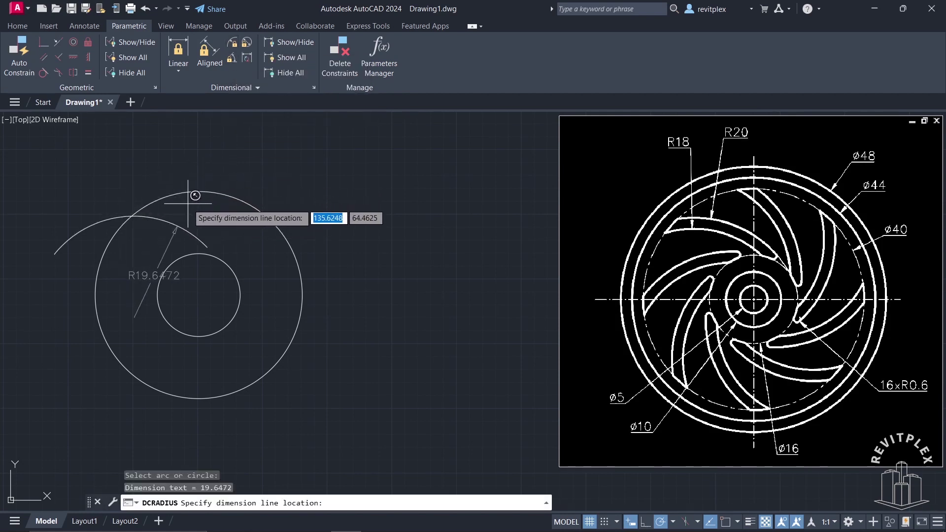
{"action": "left_click", "coordinate": [153, 277]}
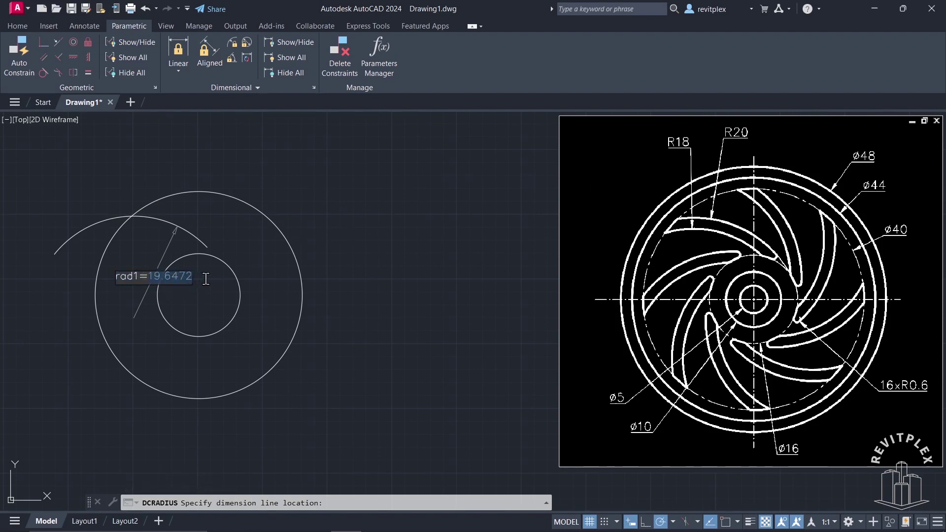
{"action": "type", "text": "20"}
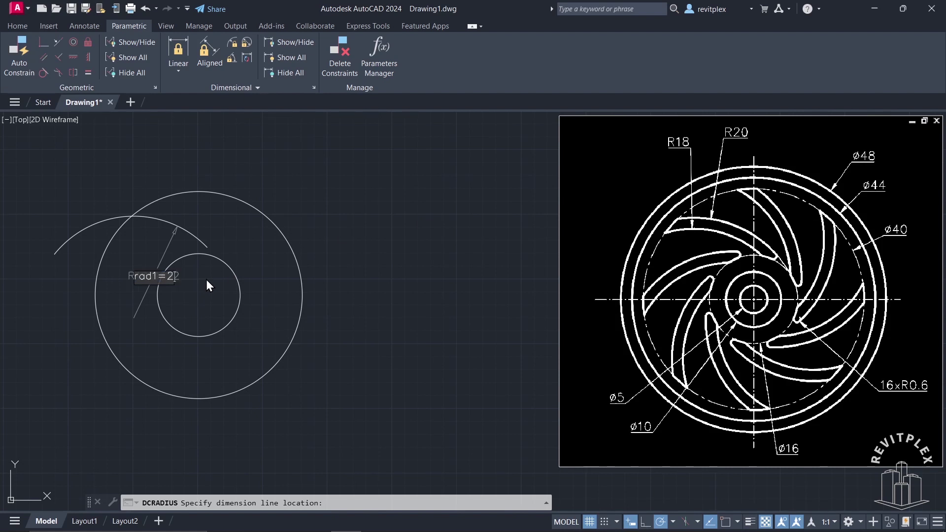
{"action": "key", "text": "Return"}
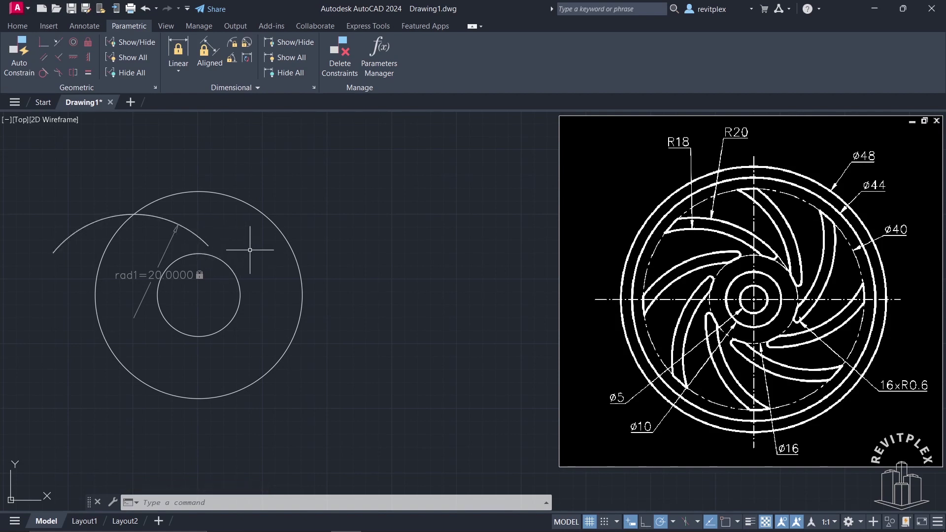
- Extend the arc to the inner circle and trim its part outside the outer circle
{"action": "type", "text": "EX"}
{"action": "key", "text": "Return"}
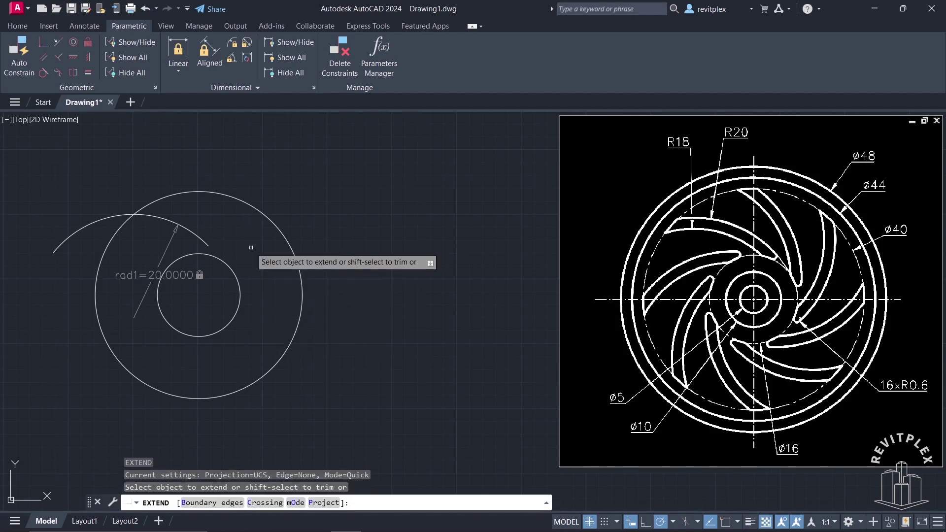
{"action": "left_click", "coordinate": [208, 245]}
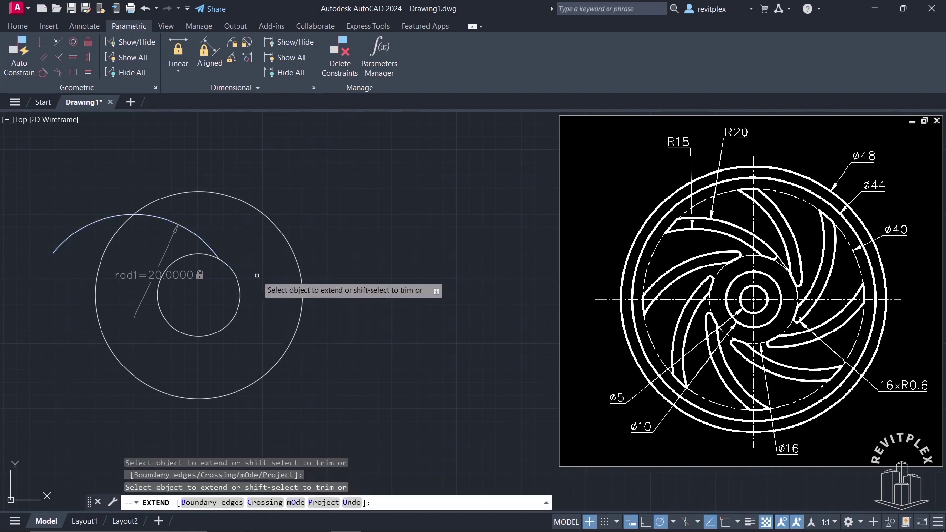
{"action": "left_click", "coordinate": [77, 229]}
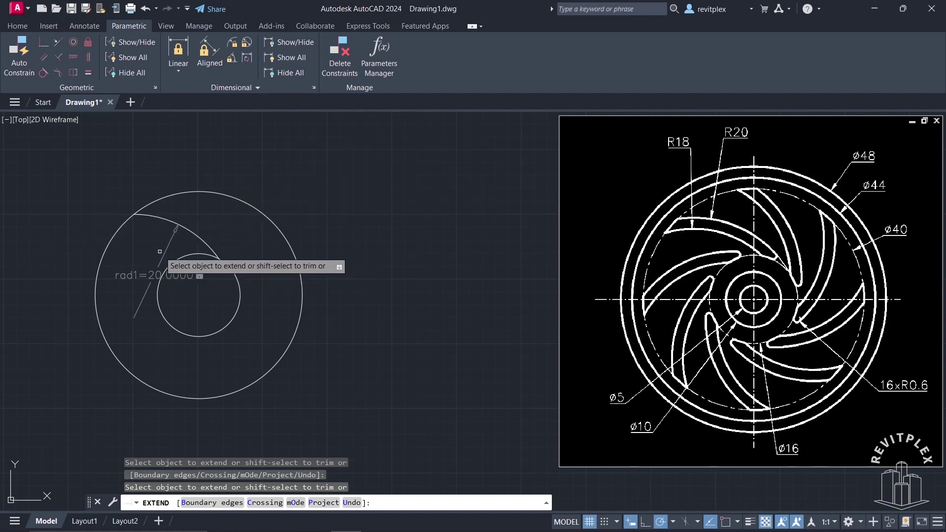
{"action": "key", "text": "Escape"}
- Delete the radius constraint from the arc
{"action": "left_click", "coordinate": [336, 72]}
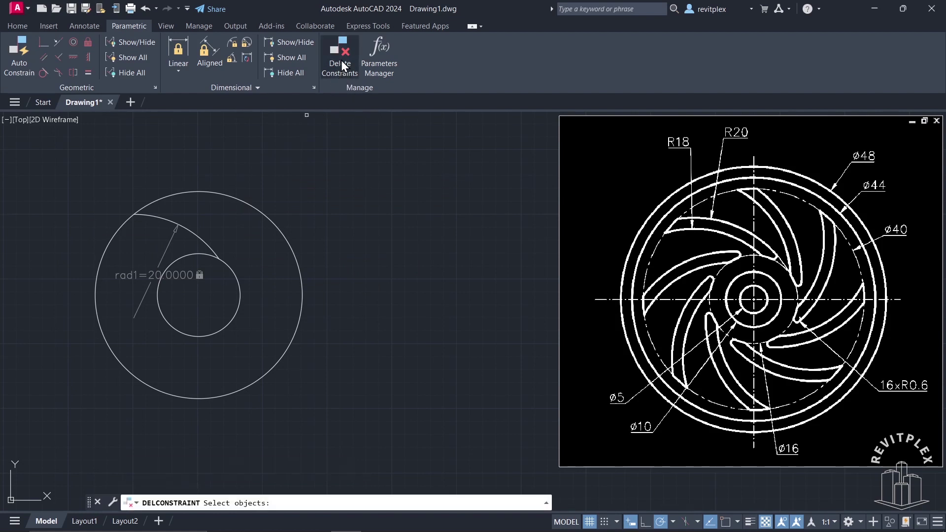
{"action": "left_click", "coordinate": [172, 253]}
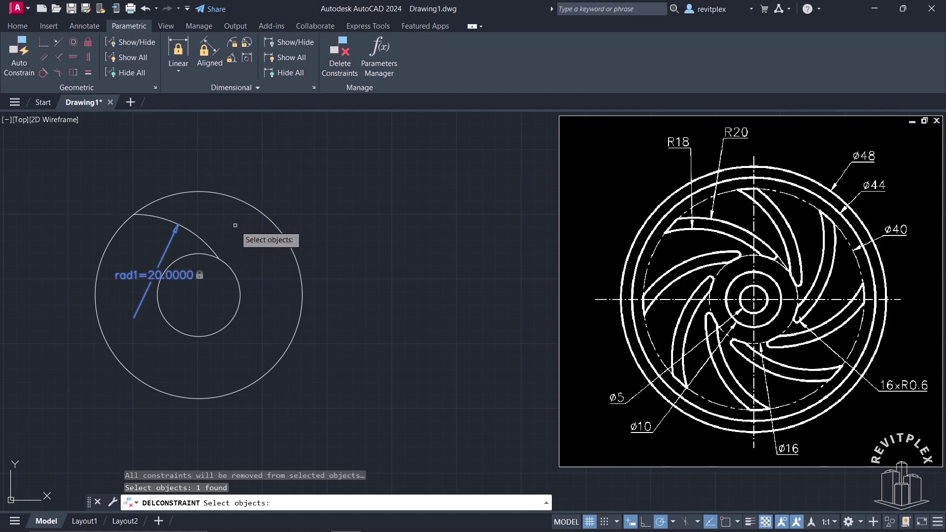
{"action": "key", "text": "Return"}
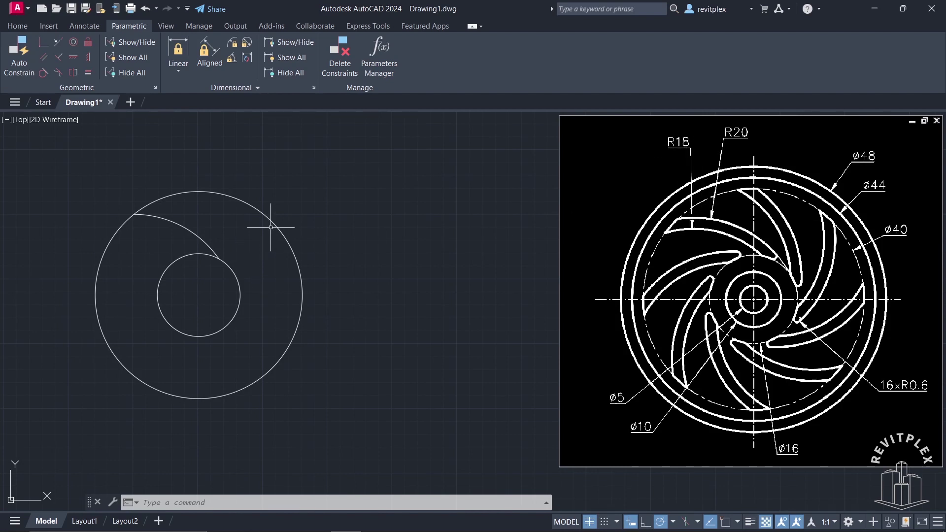
- Offset the arc by 2 toward its concave side to form the blade's second edge
{"action": "type", "text": "o"}
{"action": "key", "text": "Return"}
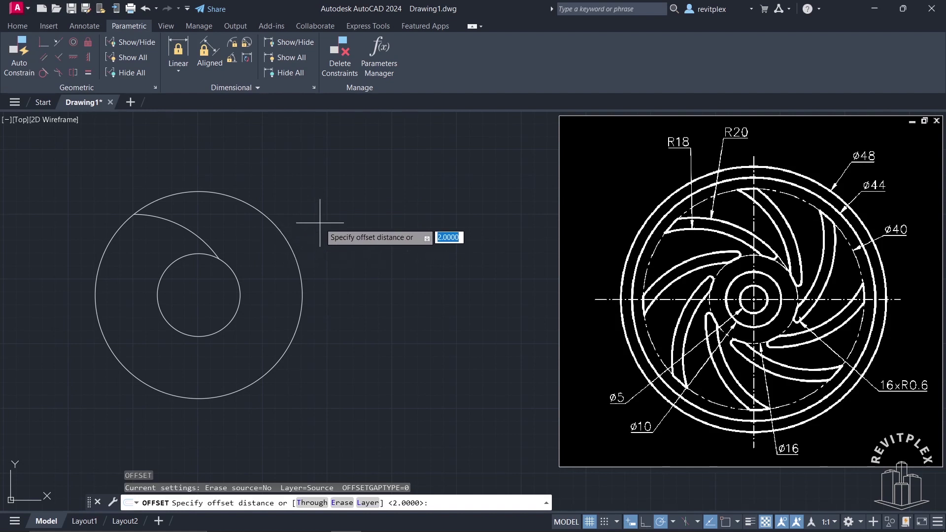
{"action": "key", "text": "Return"}
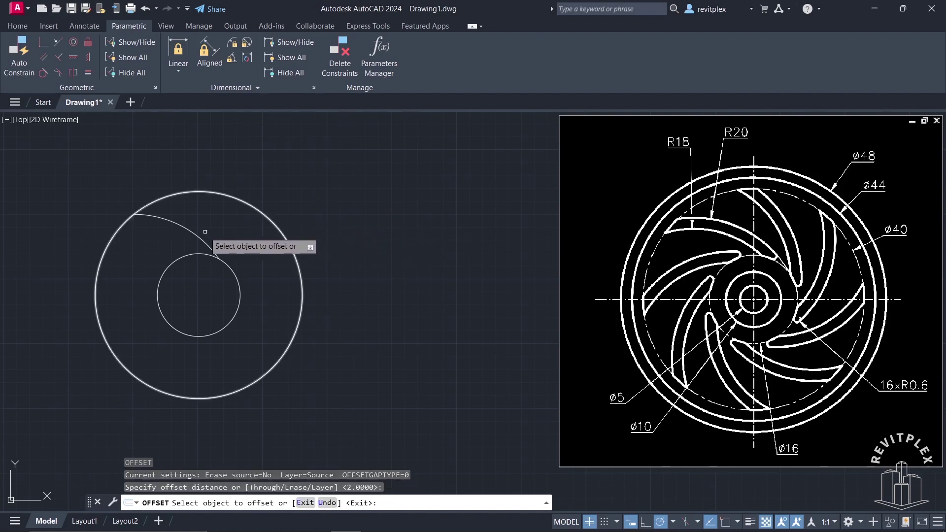
{"action": "left_click", "coordinate": [200, 238]}
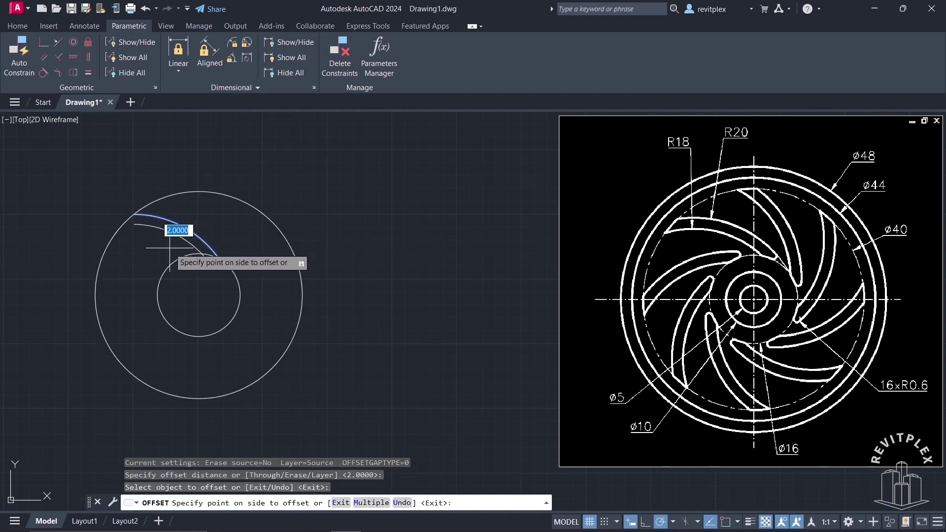
{"action": "left_click", "coordinate": [187, 240]}
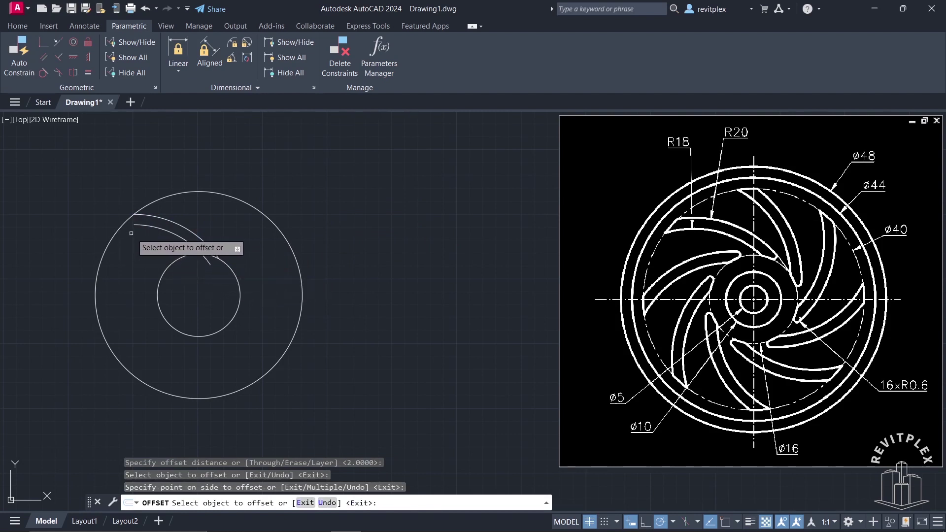
{"action": "key", "text": "Escape"}
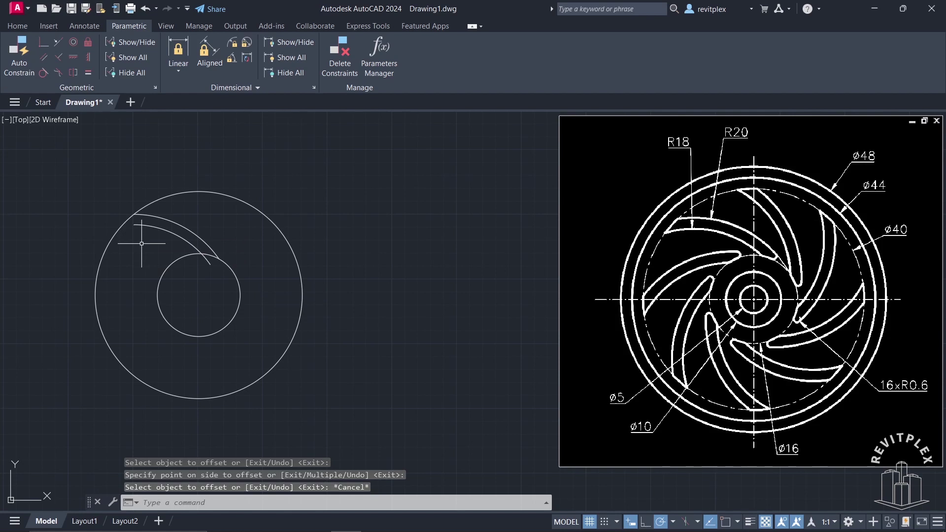
- Fit the offset arc between the two circles and trim both circles back to the closed blade outline
{"action": "type", "text": "ex"}
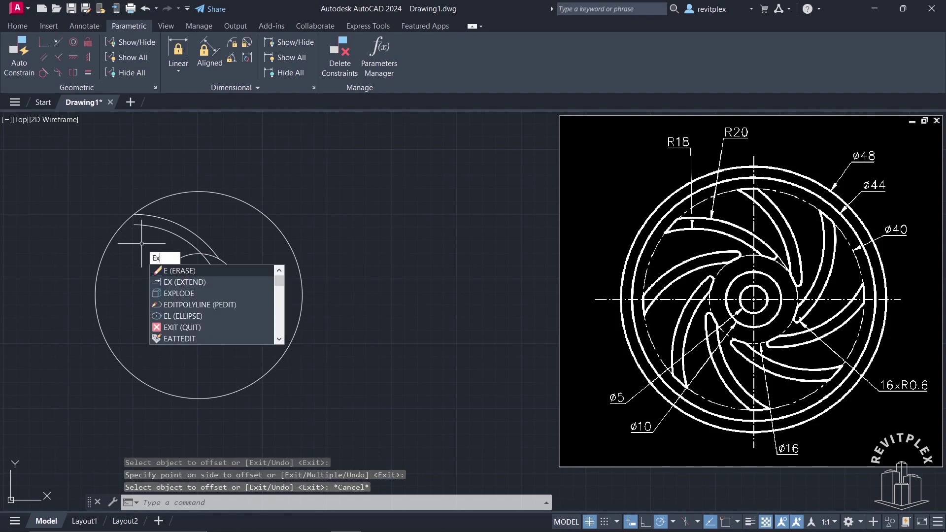
{"action": "key", "text": "Return"}
{"action": "left_click", "coordinate": [144, 227]}
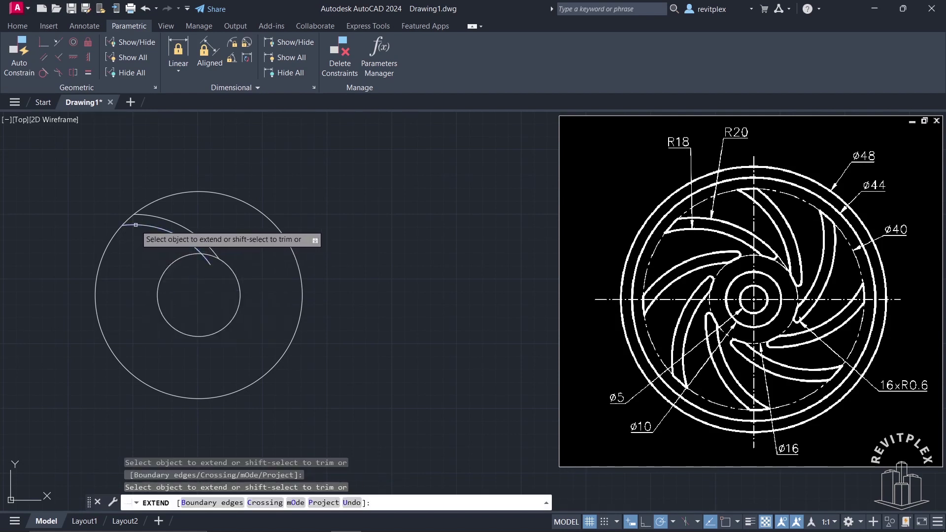
{"action": "left_click", "coordinate": [206, 268]}
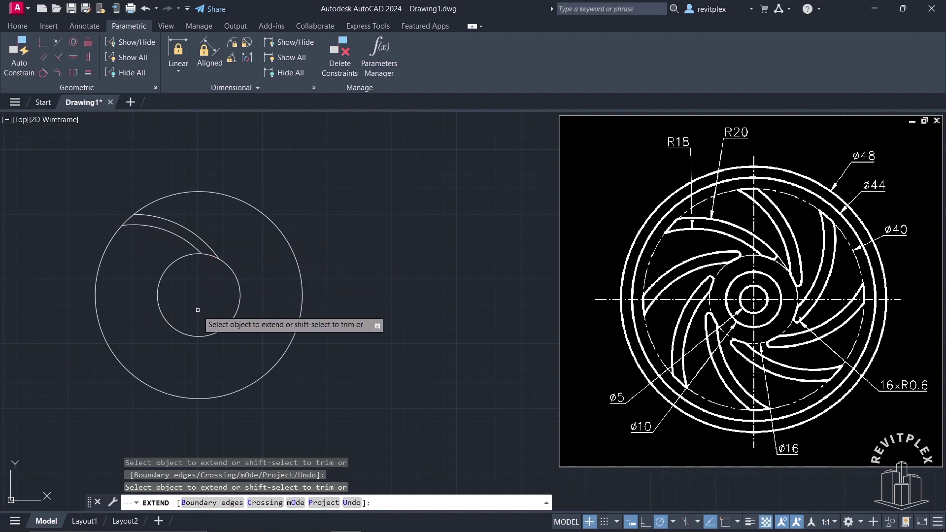
{"action": "left_click", "coordinate": [99, 264], "text": "shift"}
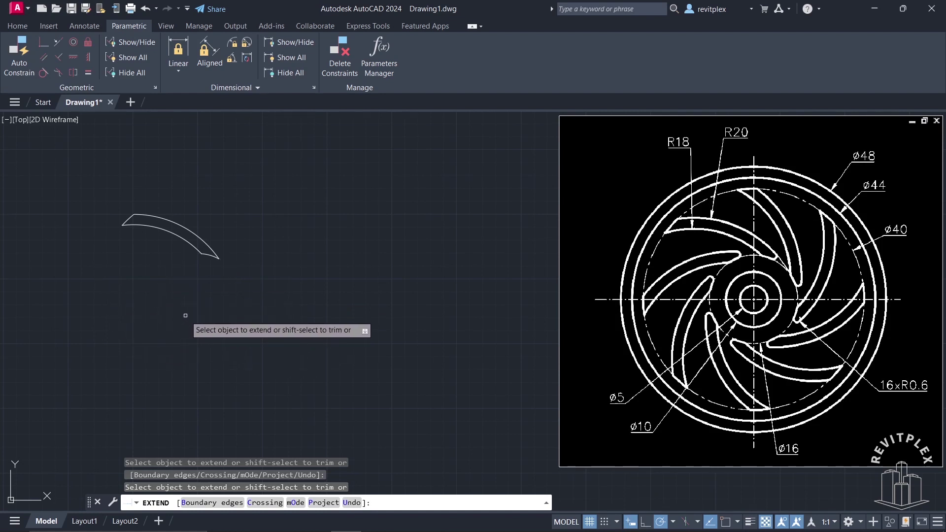
{"action": "key", "text": "Escape"}
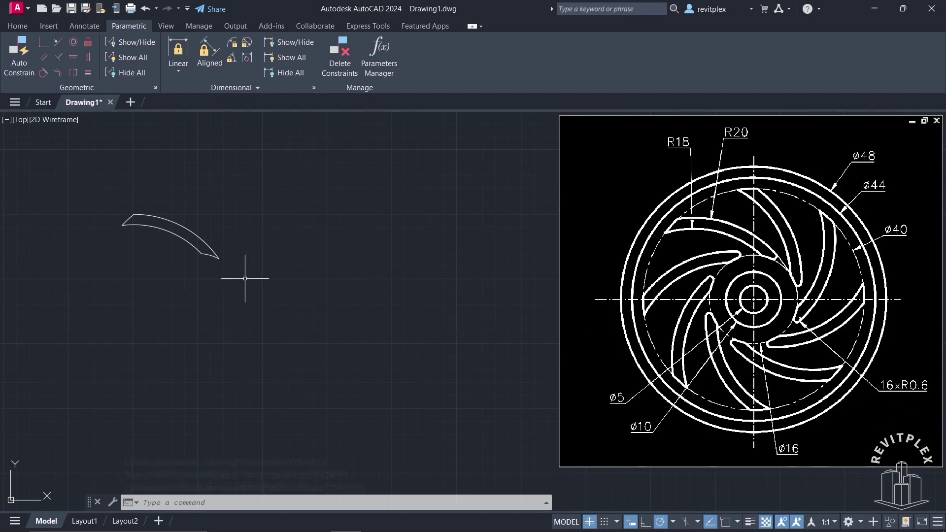
- Fillet both corners at the blade's inner end with a radius of 0.6
{"action": "type", "text": "F"}
{"action": "key", "text": "Return"}
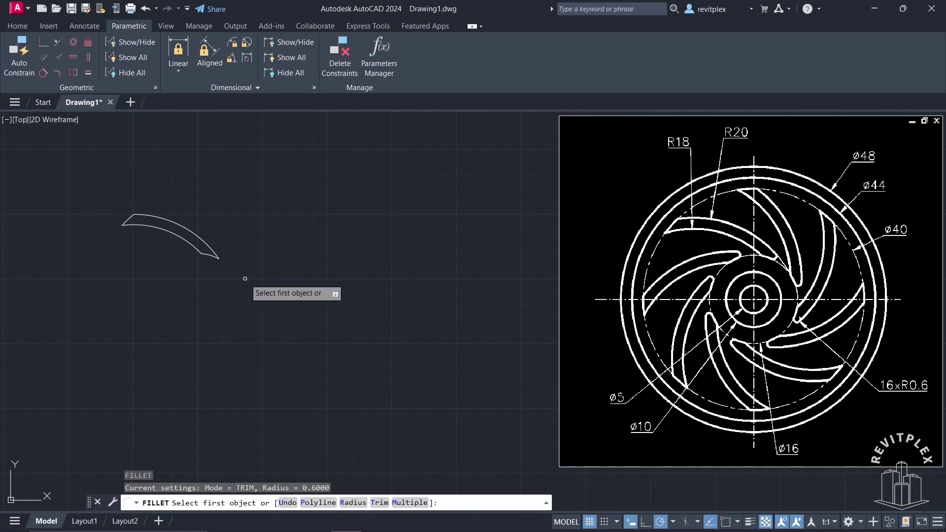
{"action": "type", "text": "r"}
{"action": "key", "text": "Return"}
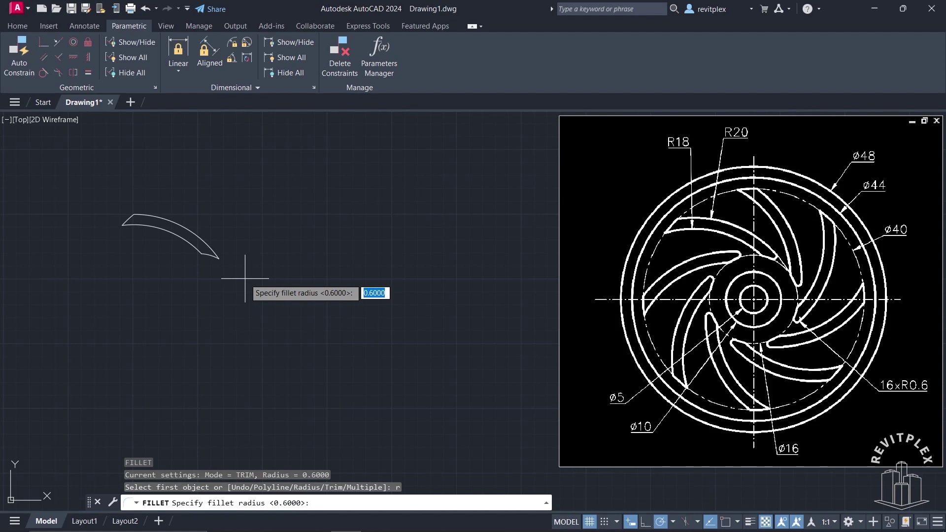
{"action": "type", "text": ".6"}
{"action": "key", "text": "Return"}
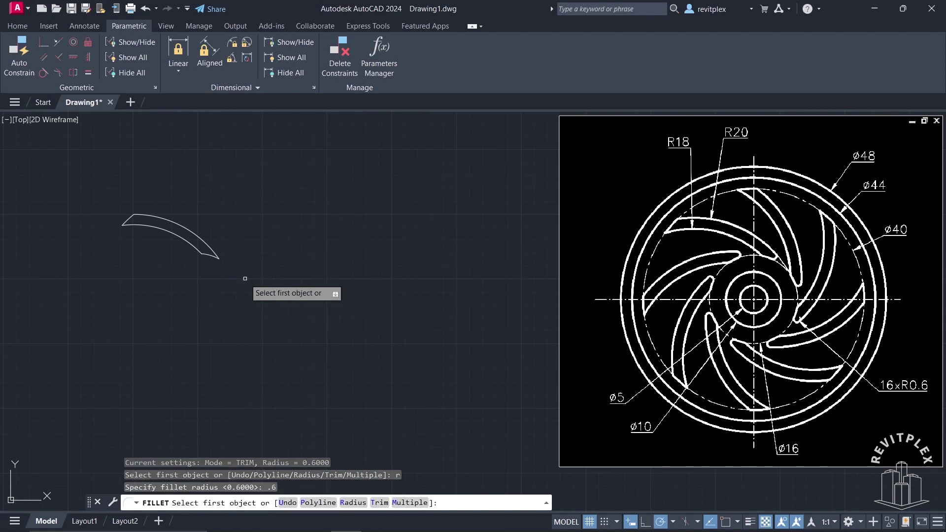
{"action": "left_click", "coordinate": [204, 238]}
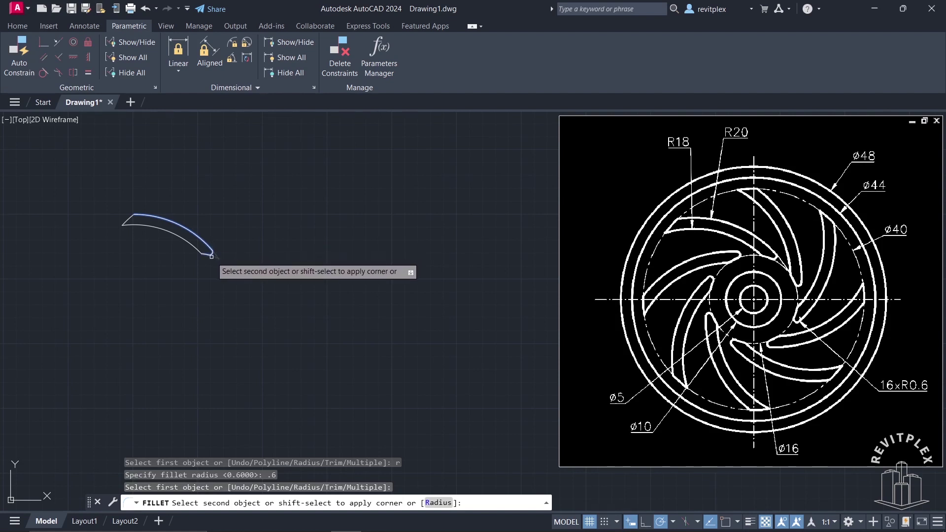
{"action": "left_click", "coordinate": [212, 256]}
{"action": "key", "text": "Return"}
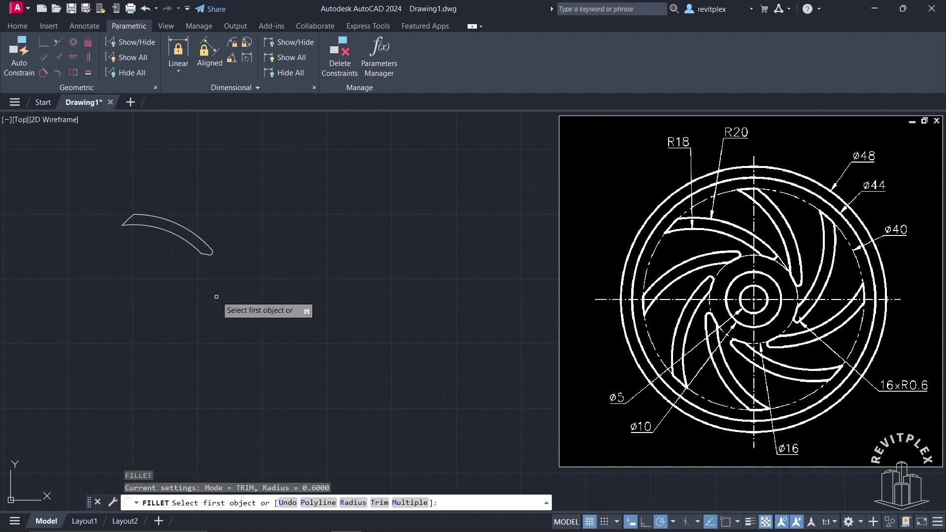
{"action": "left_click", "coordinate": [196, 249]}
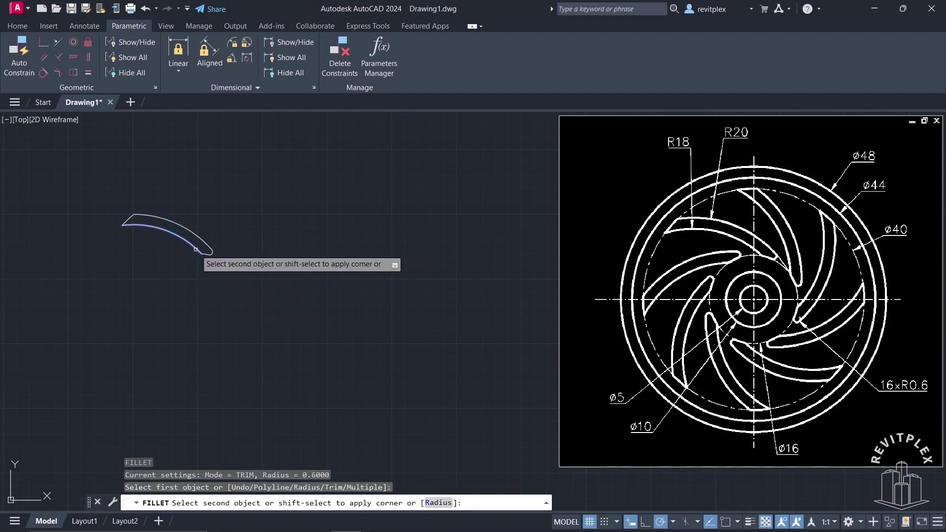
{"action": "left_click", "coordinate": [207, 255]}
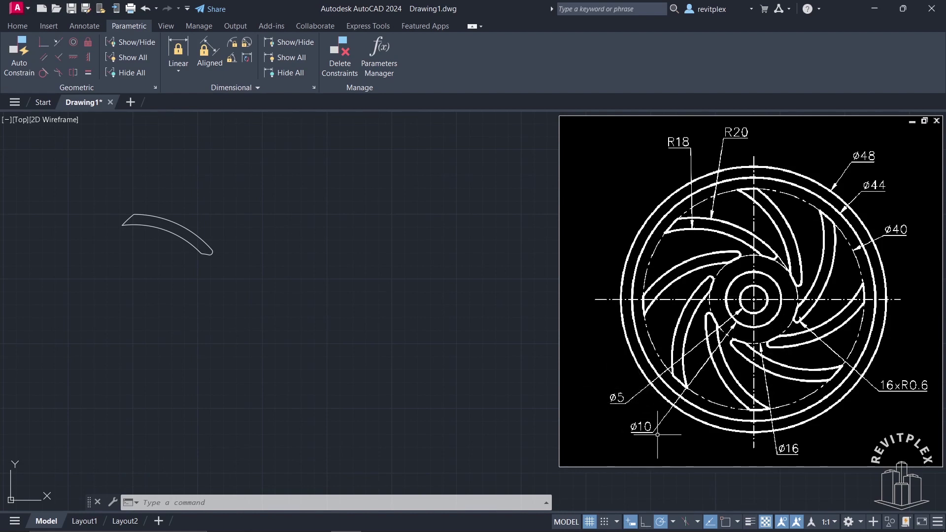
- Join all segments of the blade outline into one polyline
{"action": "key", "text": "Return"}
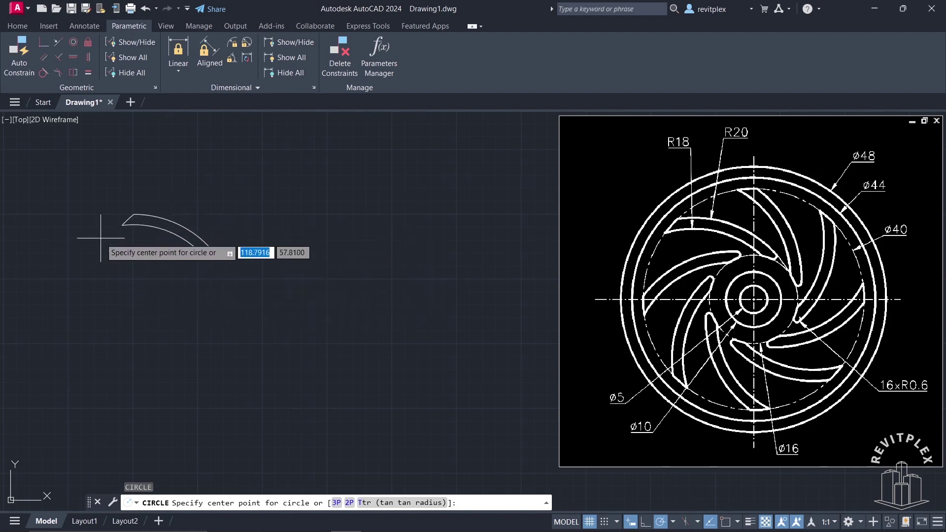
{"action": "key", "text": "Escape"}
{"action": "left_click", "coordinate": [107, 196]}
{"action": "left_click", "coordinate": [250, 291]}
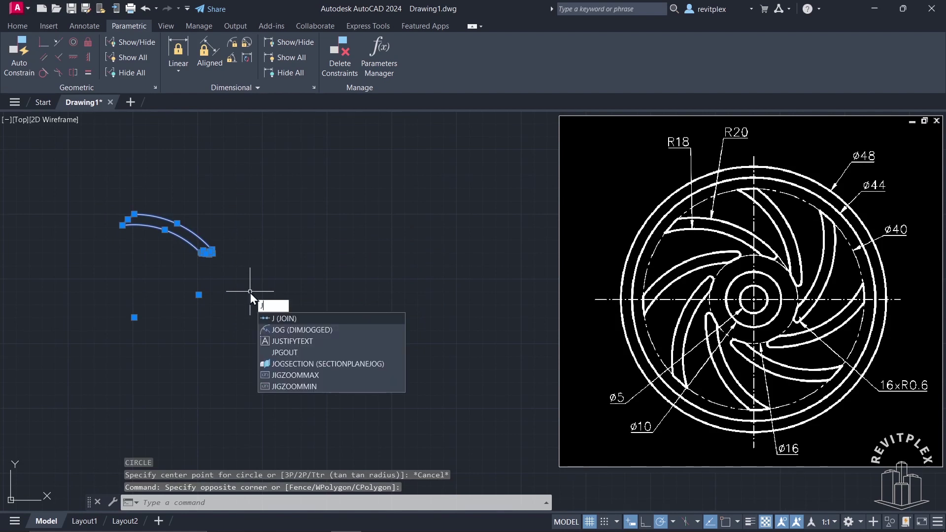
{"action": "type", "text": "j"}
{"action": "key", "text": "Return"}
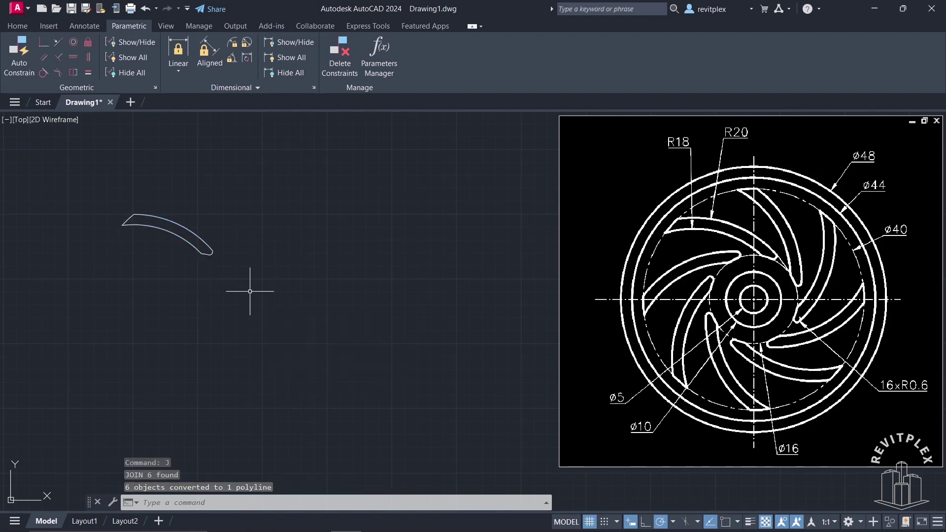
{"action": "type", "text": "c"}
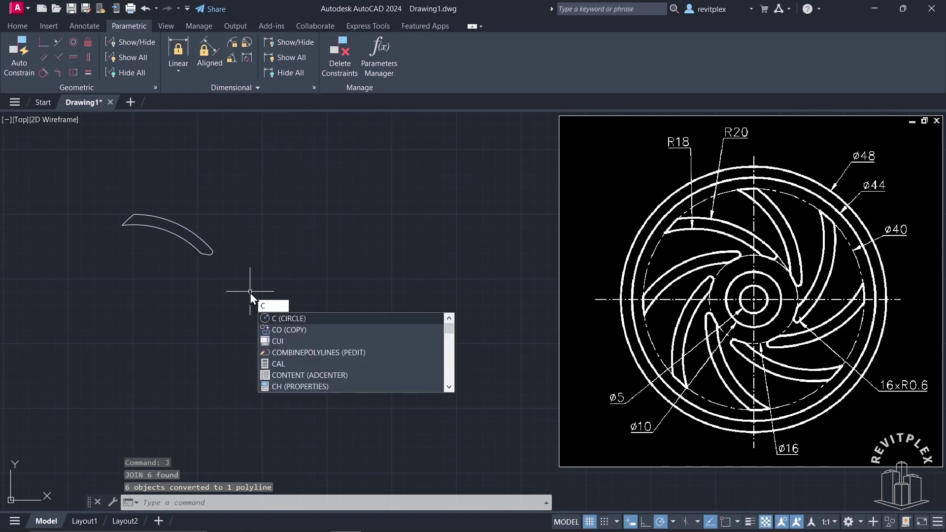
{"action": "key", "text": "Return"}
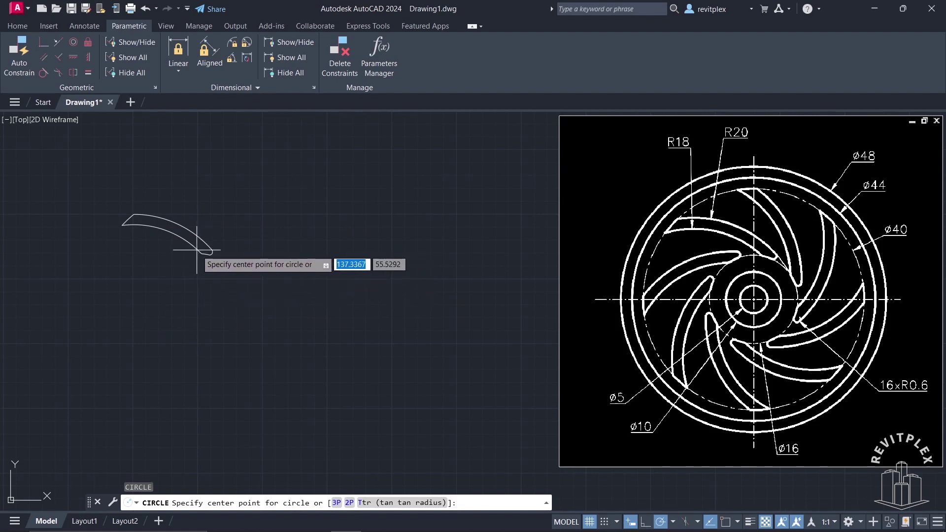
{"action": "key", "text": "Escape"}
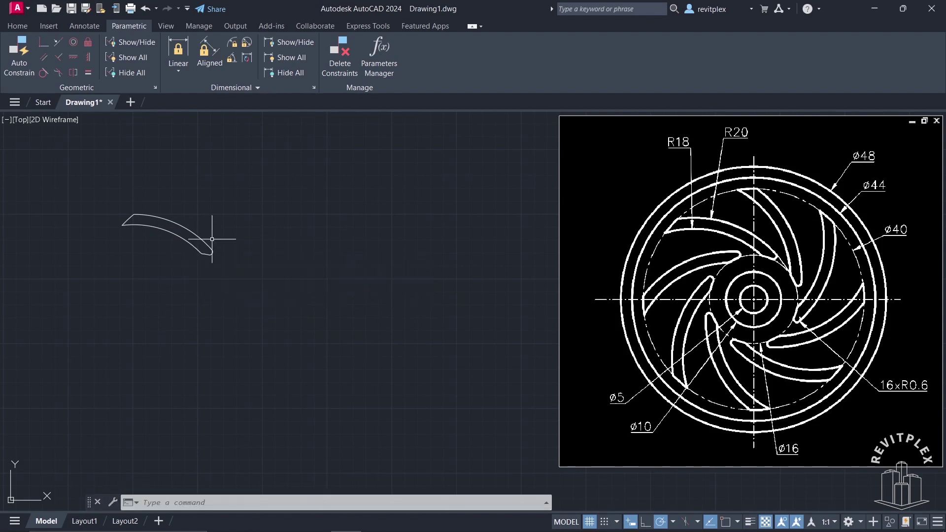
- Turn on object snap and draw a circle of radius 2.5 at the wheel center, the center of the blade's end arcs
{"action": "left_click", "coordinate": [730, 523]}
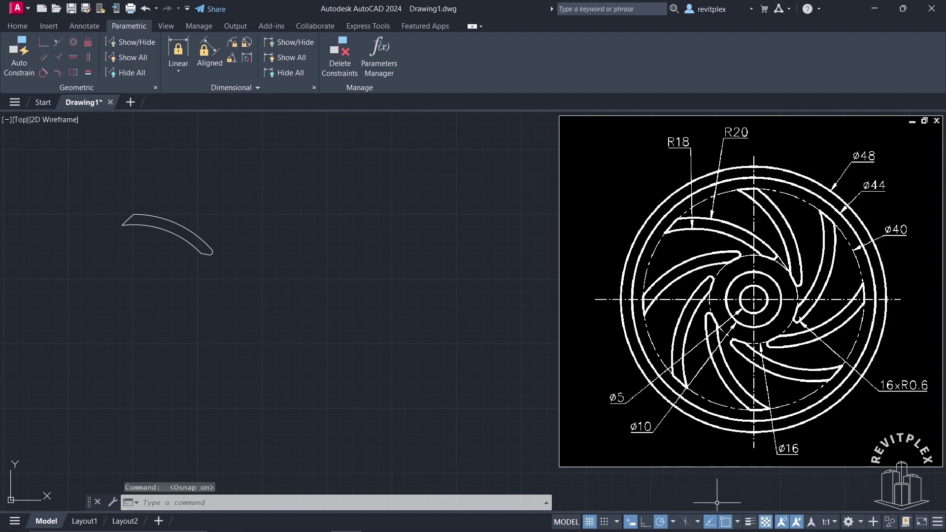
{"action": "type", "text": "c"}
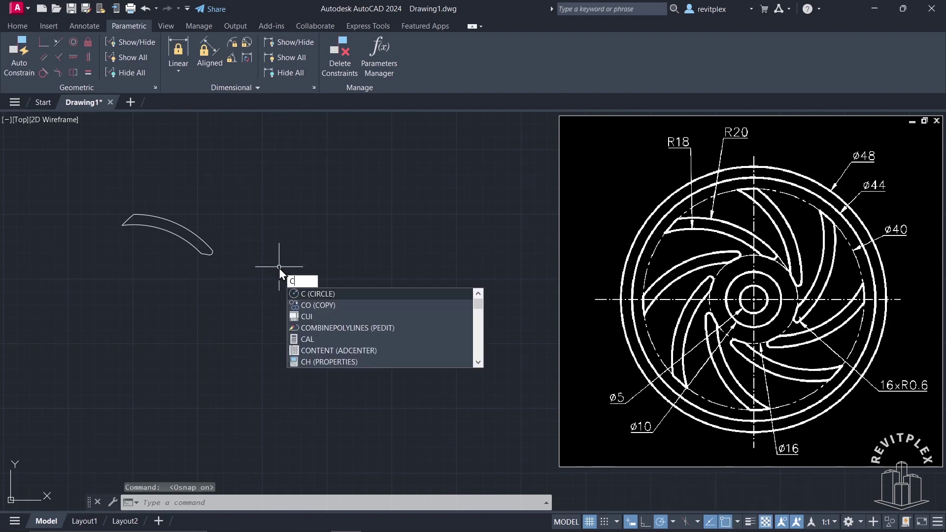
{"action": "key", "text": "Return"}
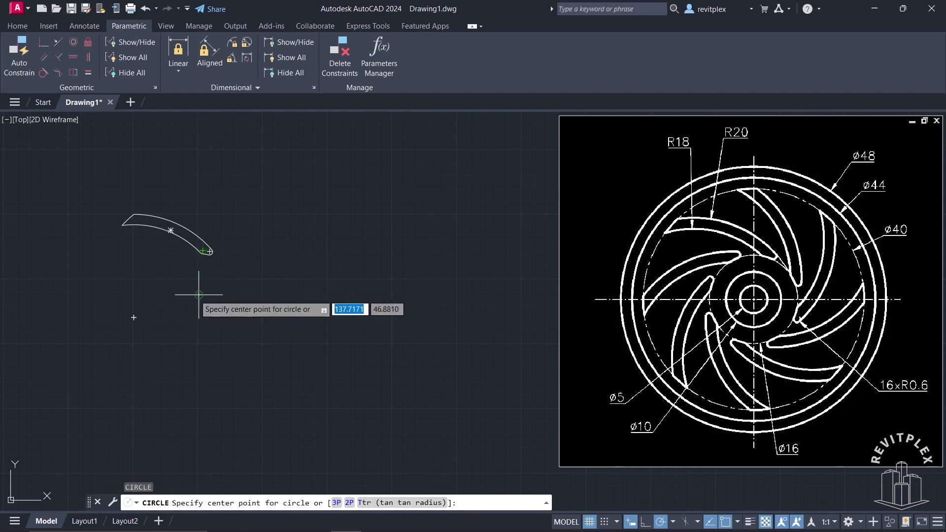
{"action": "left_click", "coordinate": [199, 295]}
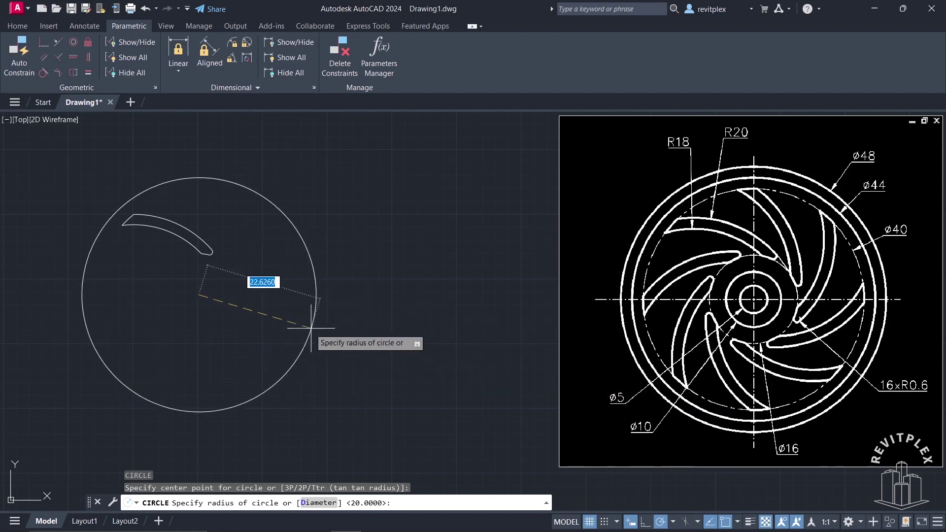
{"action": "type", "text": "2.5"}
{"action": "key", "text": "Return"}
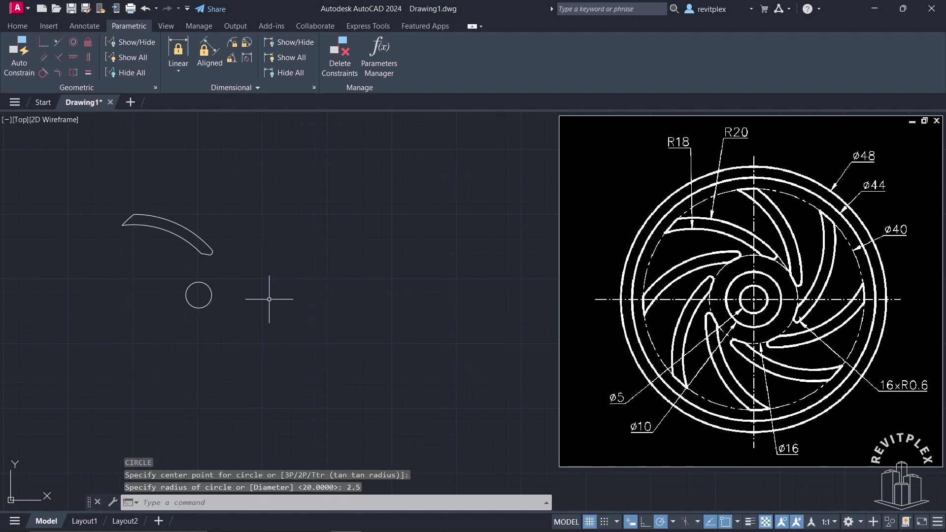
- Draw a concentric hub circle of radius 5 around the small center circle
{"action": "key", "text": "Return"}
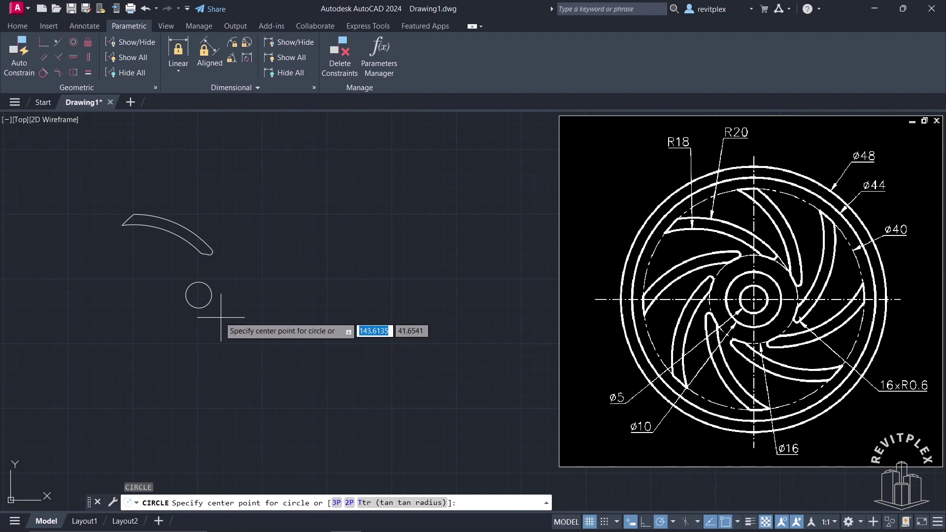
{"action": "left_click", "coordinate": [199, 295]}
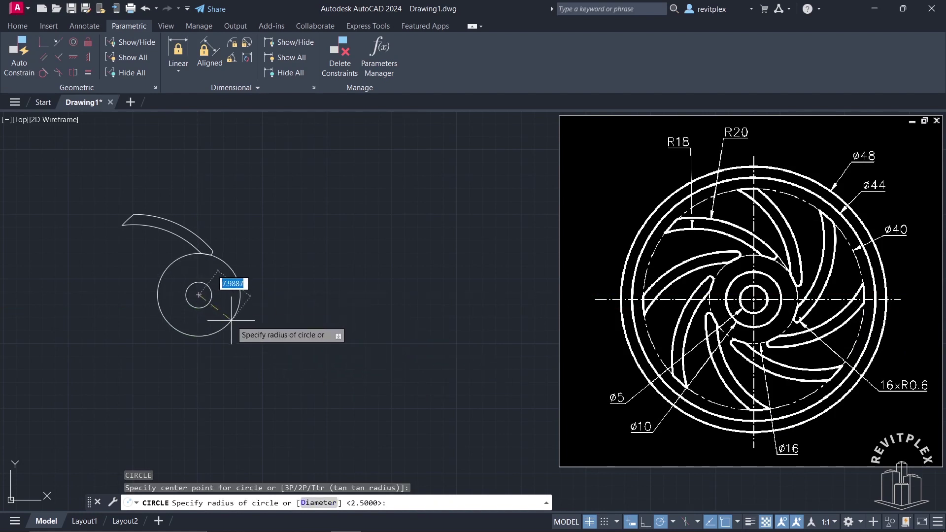
{"action": "type", "text": "5"}
{"action": "key", "text": "Return"}
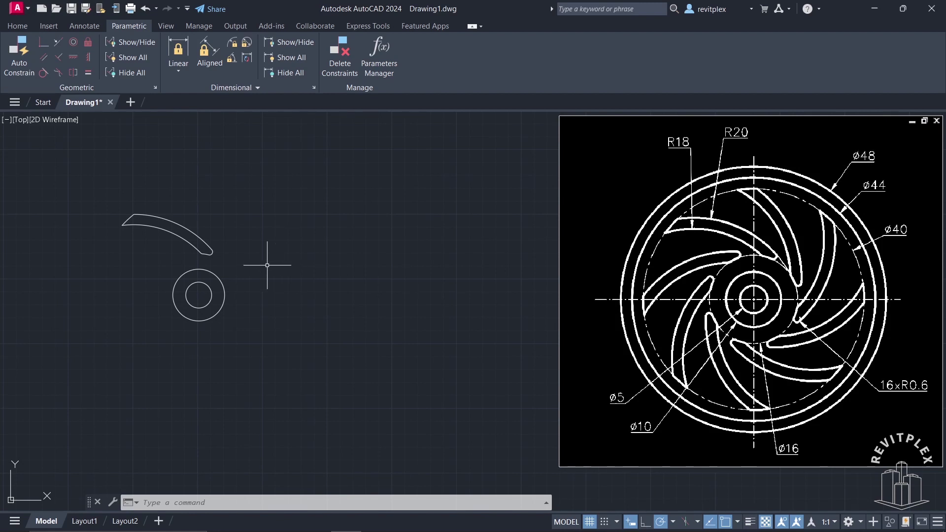
- Draw the two rim circles with radii 22 and 24, concentric with the hub circles
{"action": "key", "text": "Return"}
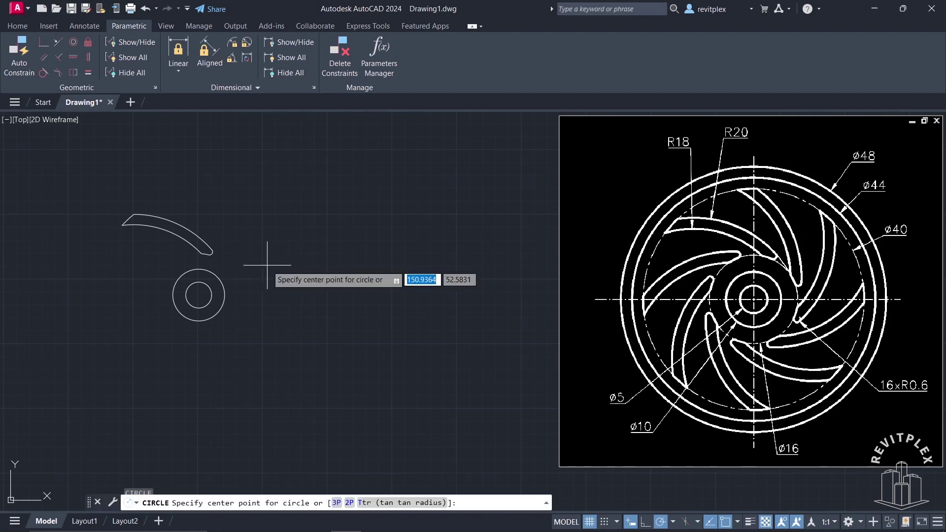
{"action": "left_click", "coordinate": [199, 295]}
{"action": "type", "text": "22"}
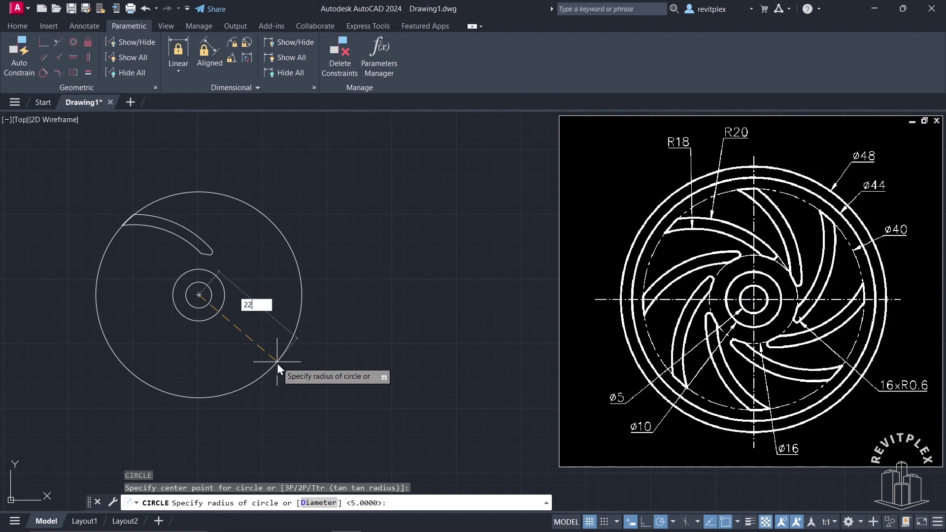
{"action": "key", "text": "Return"}
{"action": "type", "text": "c"}
{"action": "key", "text": "Return"}
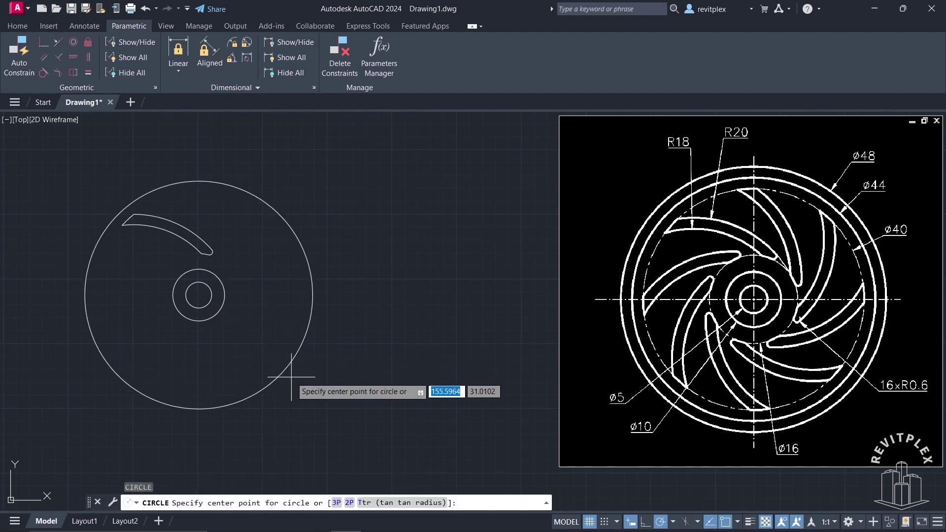
{"action": "left_click", "coordinate": [199, 294]}
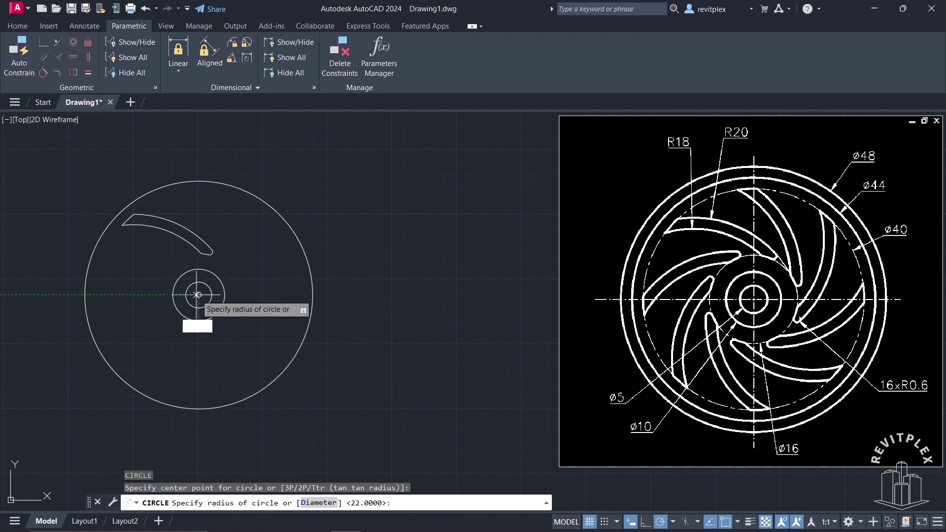
{"action": "type", "text": "24"}
{"action": "key", "text": "Return"}
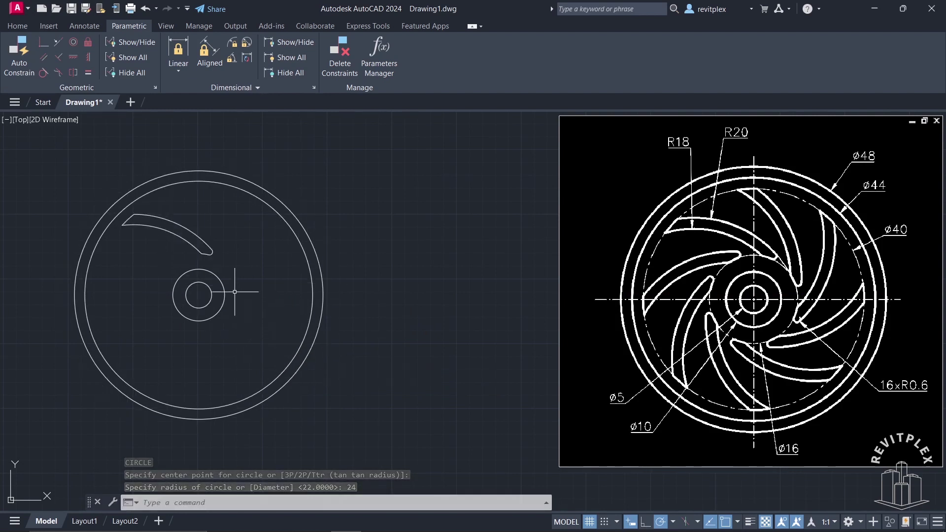
- Create a polar array of the blade around the wheel center with 8 items over 360 degrees
{"action": "left_click", "coordinate": [94, 196]}
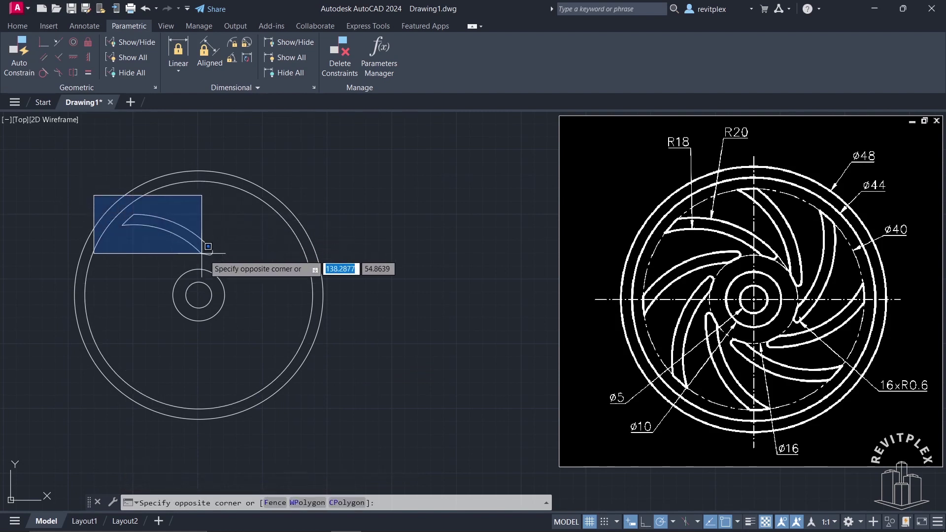
{"action": "left_click", "coordinate": [226, 258]}
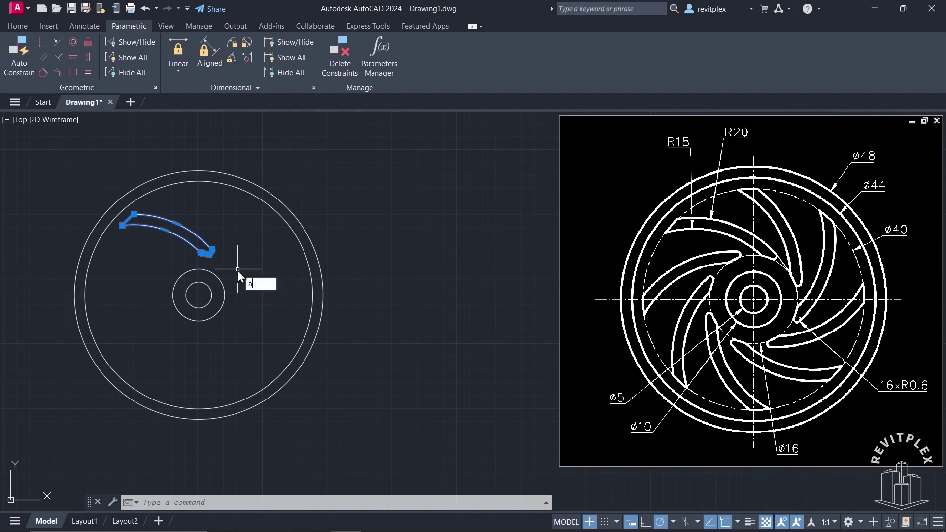
{"action": "key", "text": "Return"}
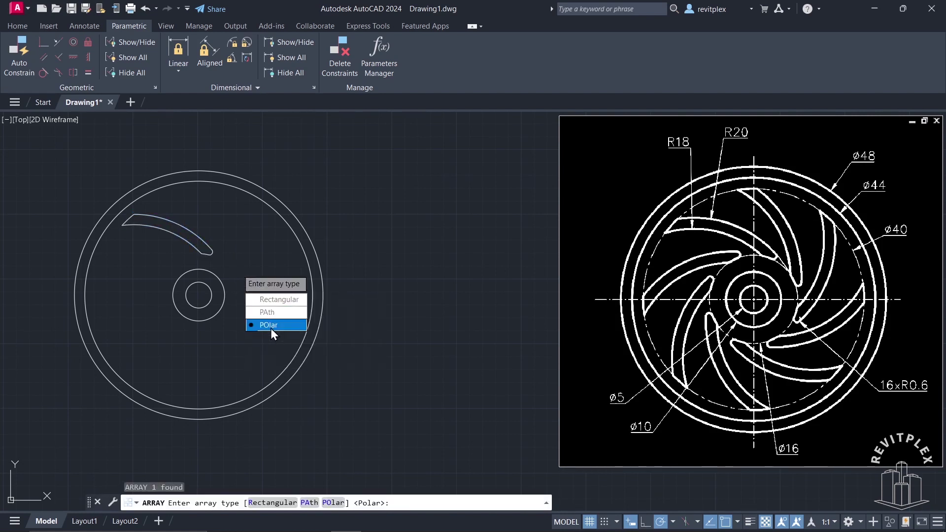
{"action": "left_click", "coordinate": [270, 326]}
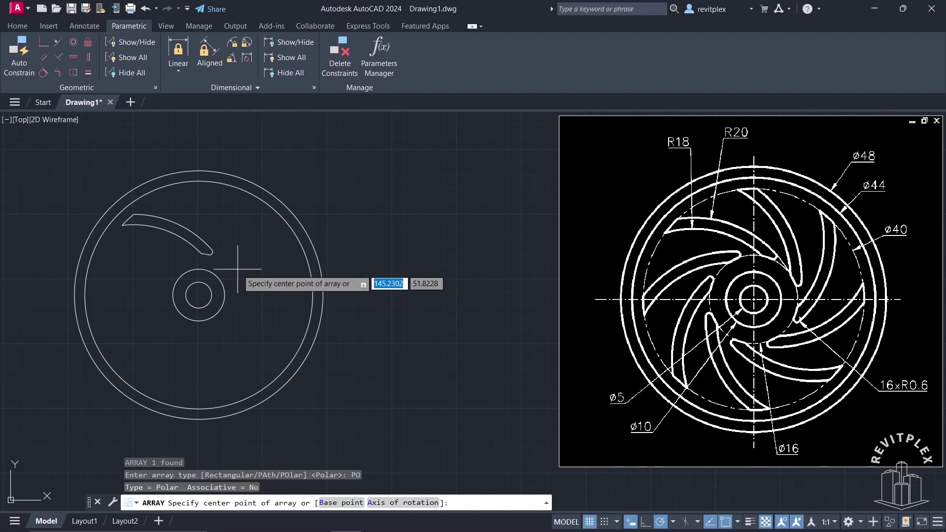
{"action": "left_click", "coordinate": [206, 292]}
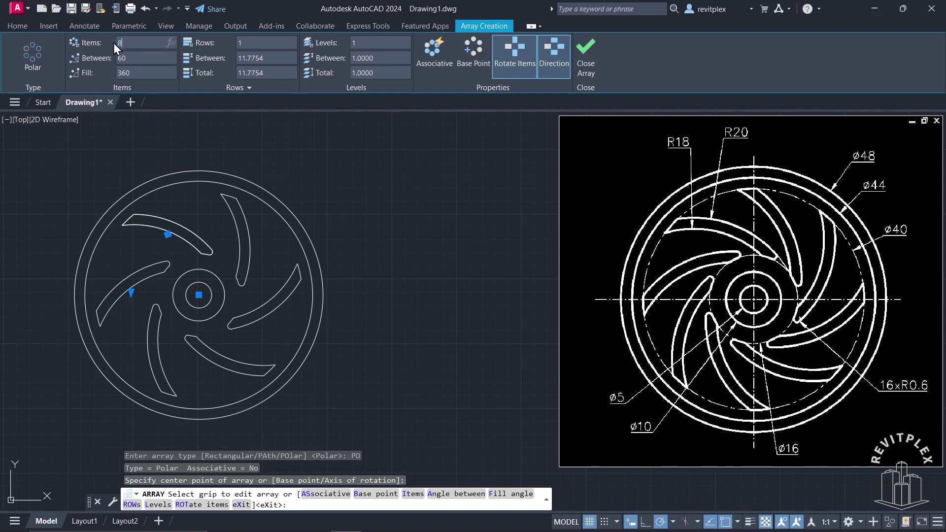
{"action": "key", "text": "Return"}
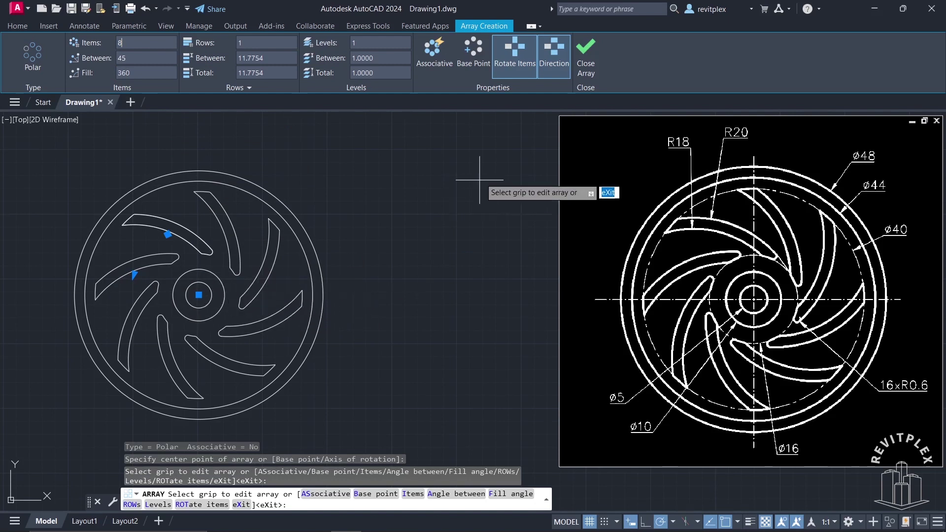
{"action": "left_click", "coordinate": [586, 60]}
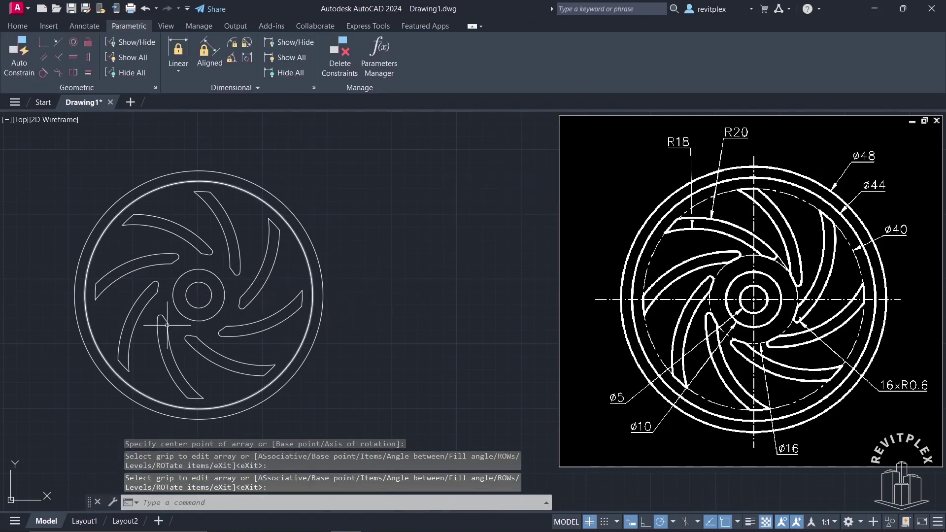